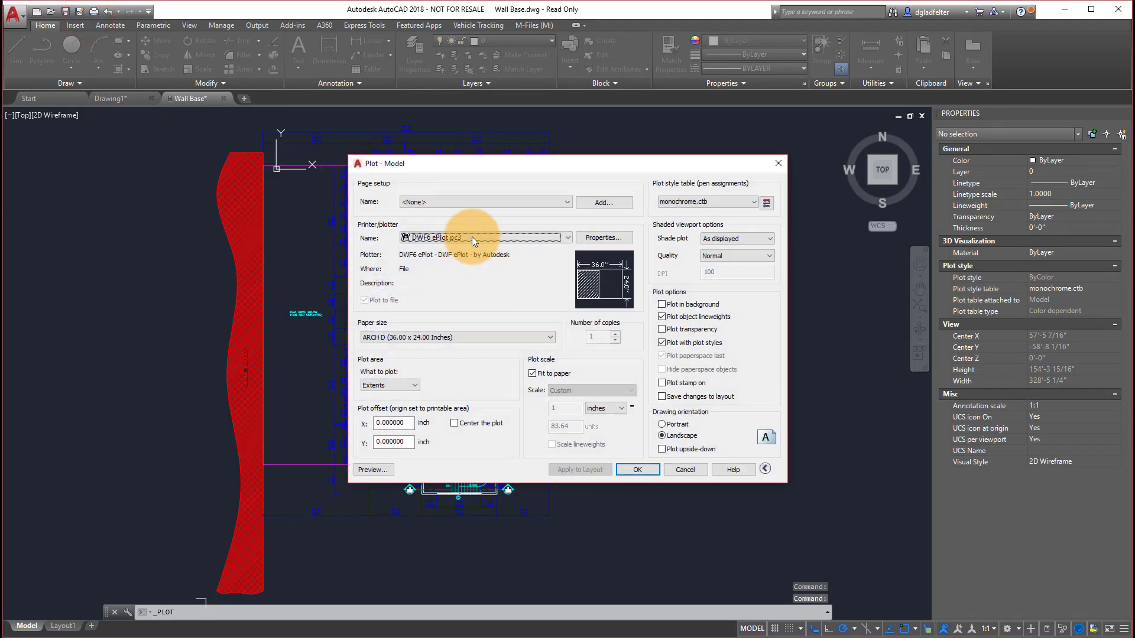
Open the Plot dialog's Printer/plotter Name list and scroll through the system printers and .pc3 plotters
click(472, 236)
drag(574, 350, 571, 292)
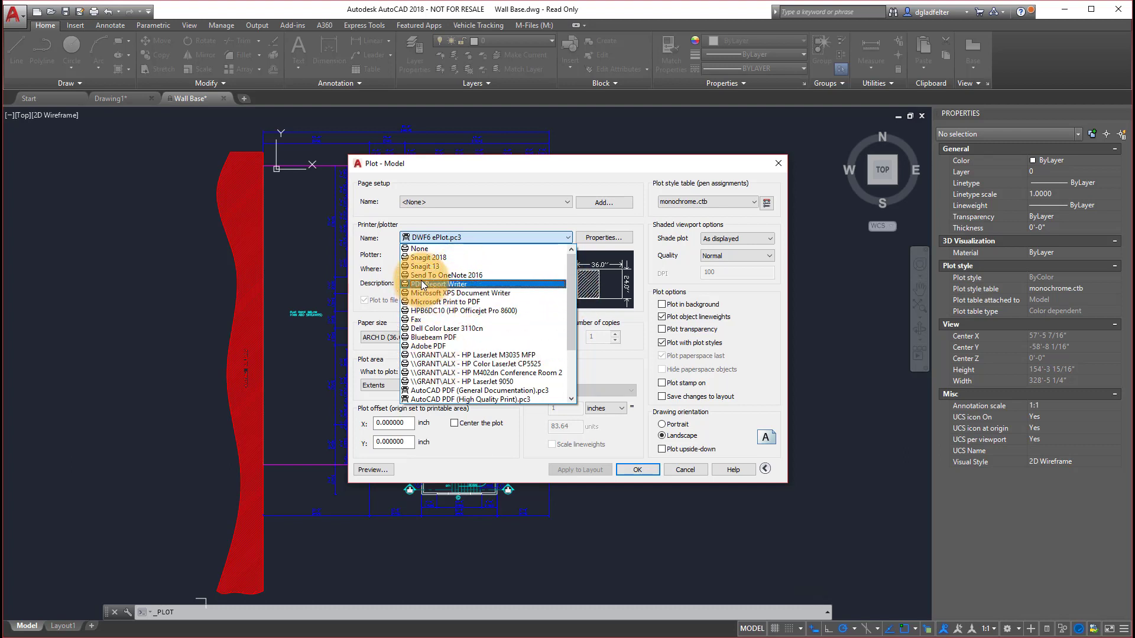
drag(574, 300, 566, 354)
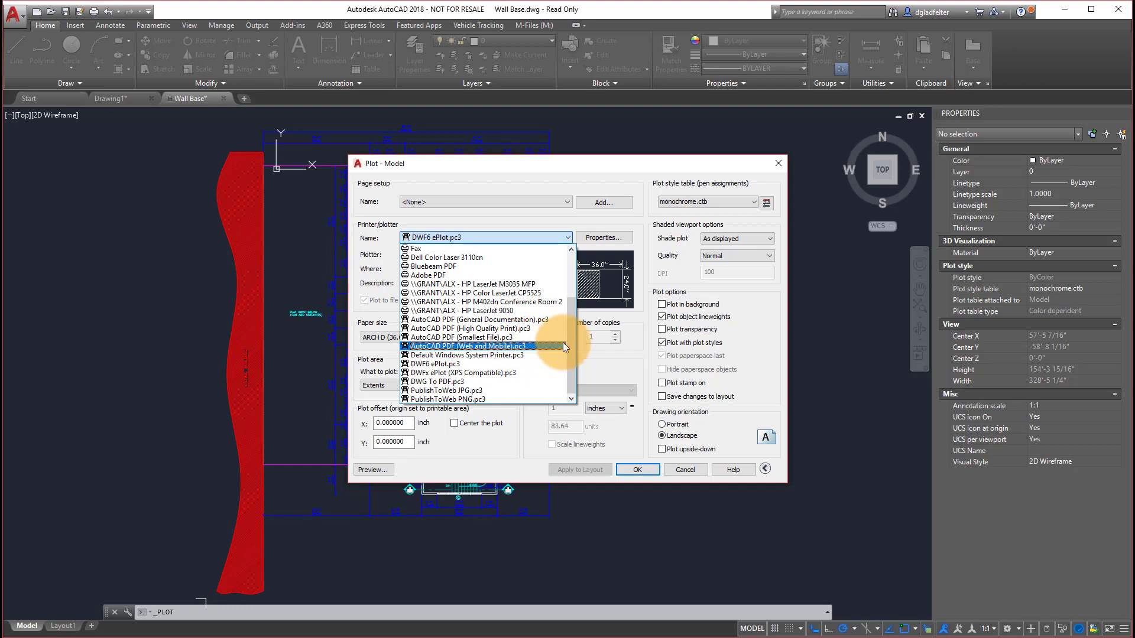
drag(572, 341, 572, 329)
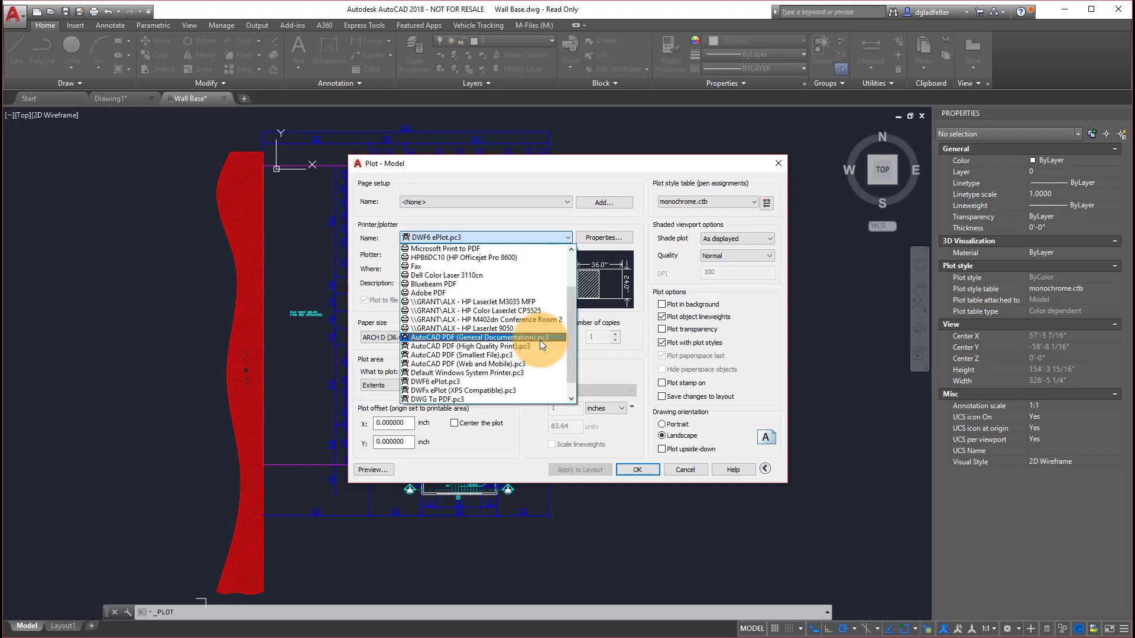
drag(571, 333, 574, 357)
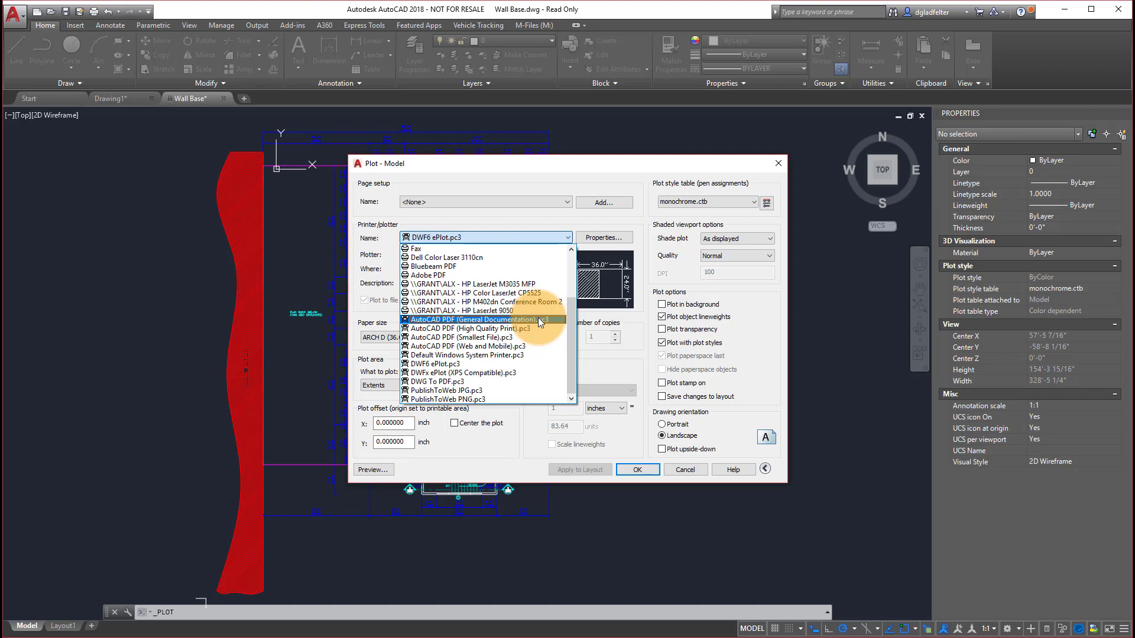
Cancel the Plot dialog and turn on Hide system printers in the Options Plot and Publish tab
click(623, 176)
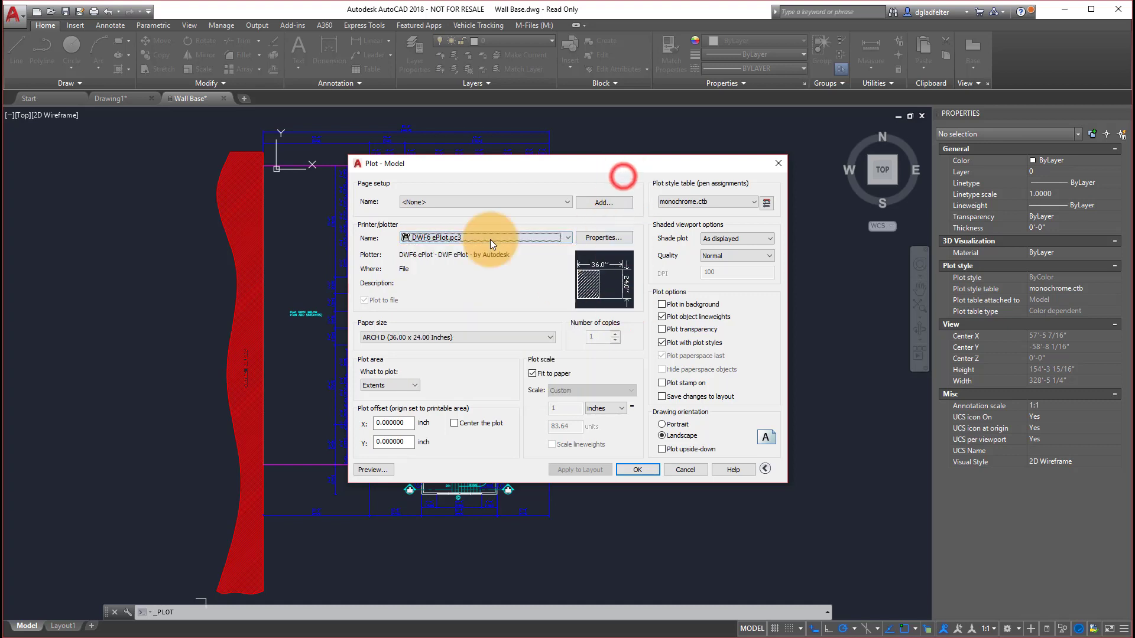
click(684, 468)
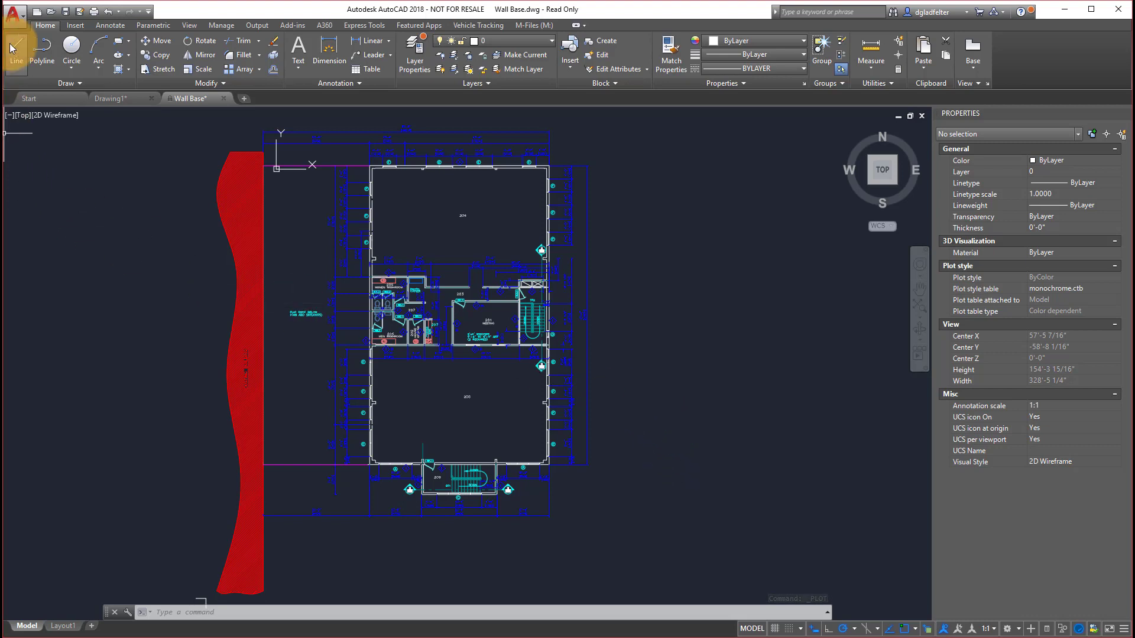
click(16, 22)
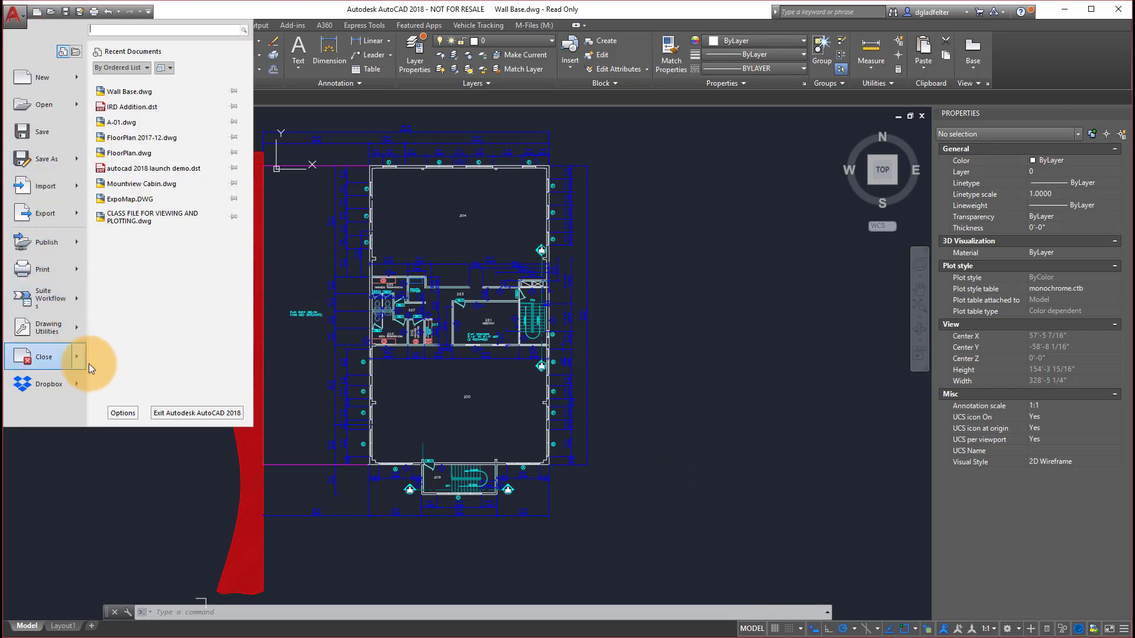
click(121, 418)
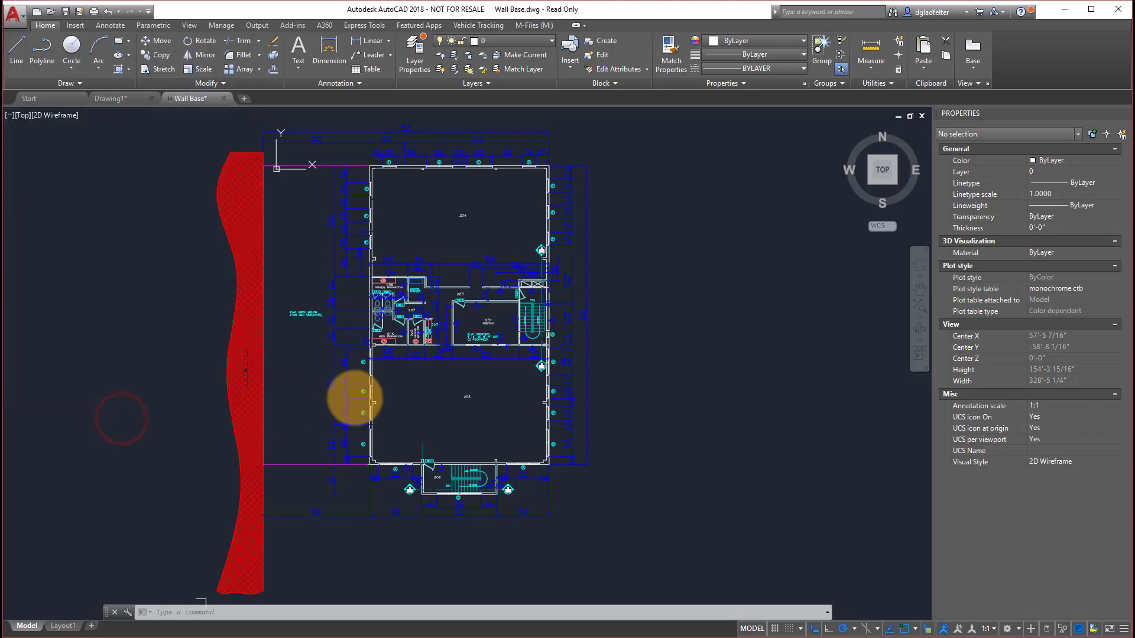
drag(158, 138, 448, 167)
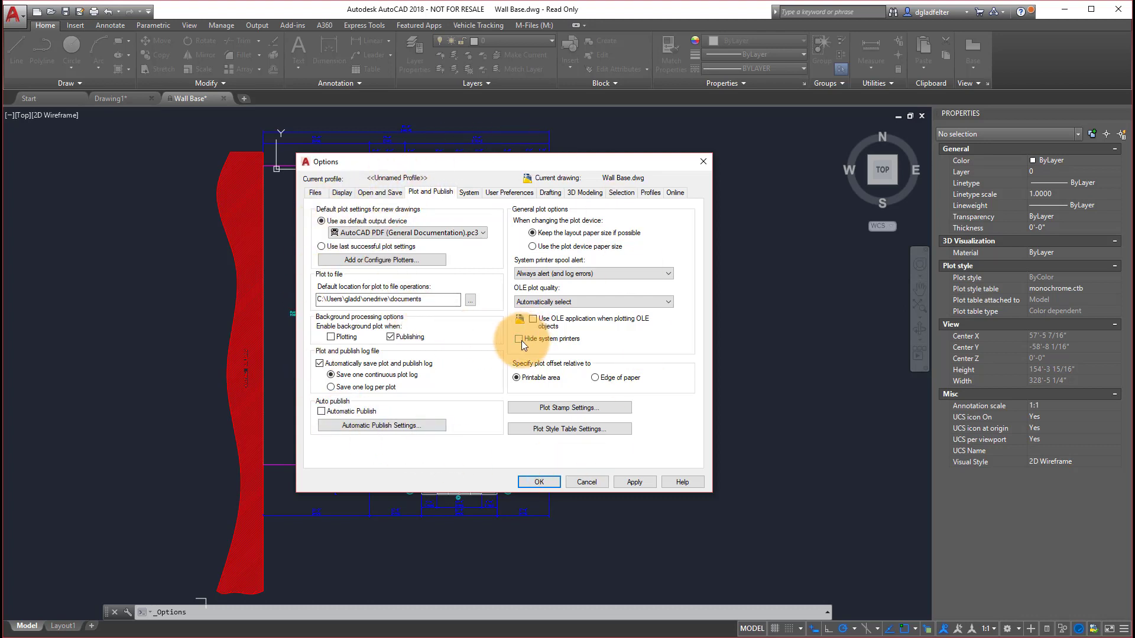
mouse_move(520, 341)
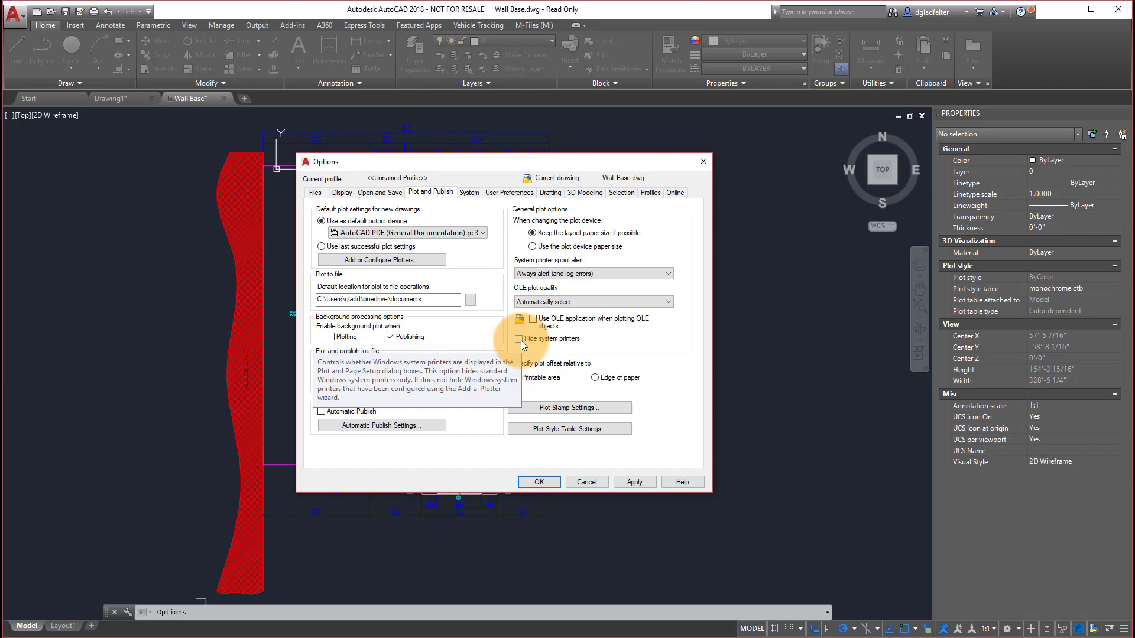
click(520, 339)
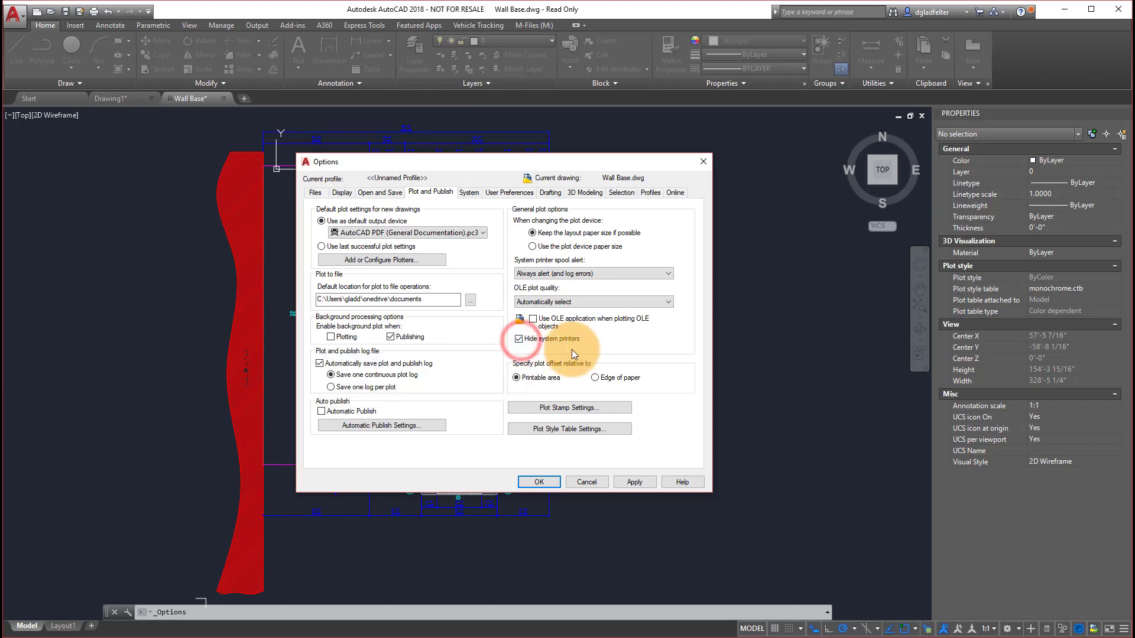
click(537, 482)
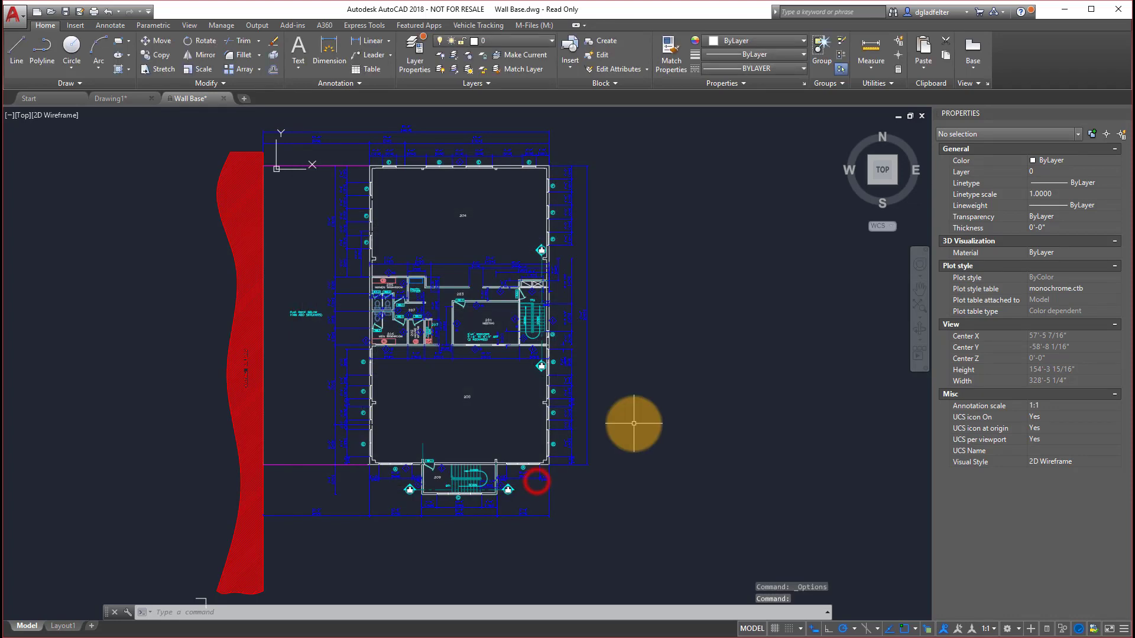
click(92, 13)
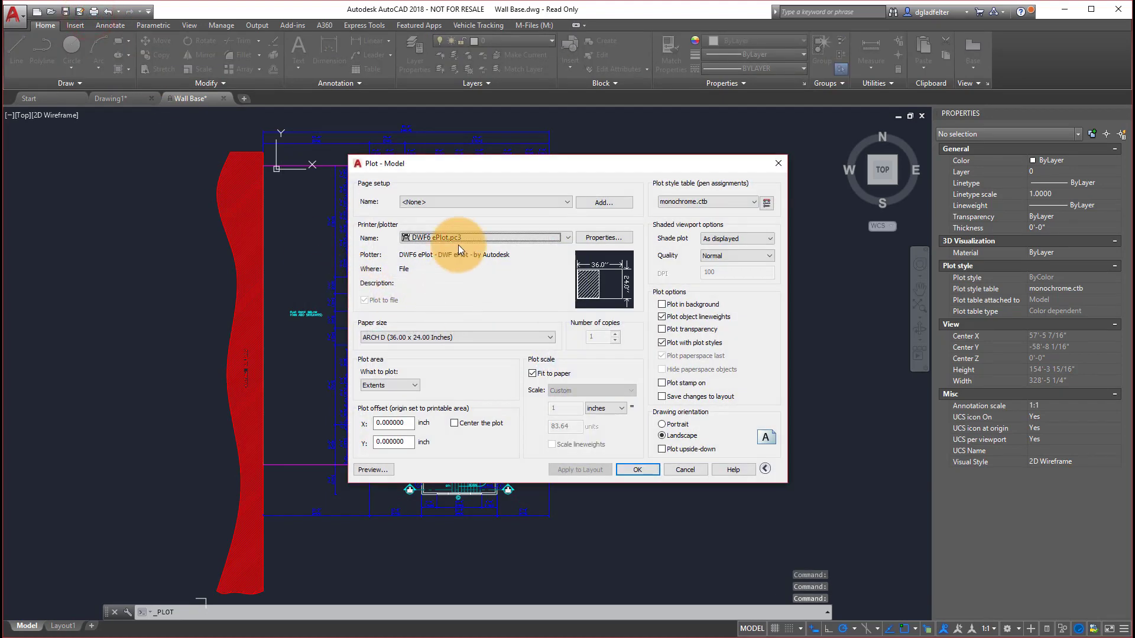
click(456, 240)
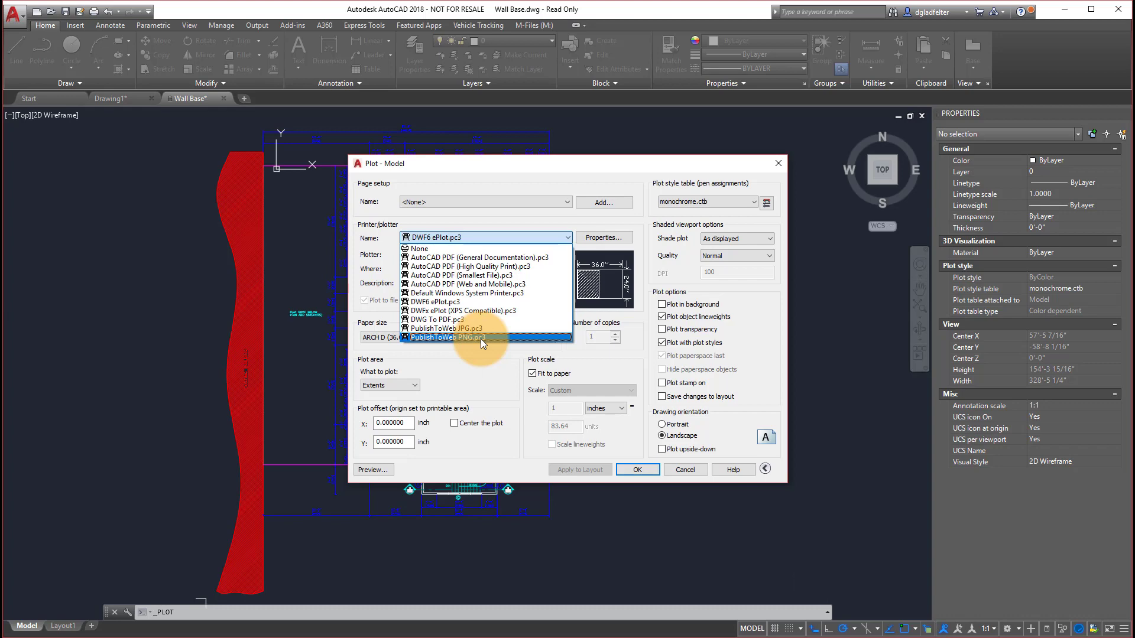
click(517, 166)
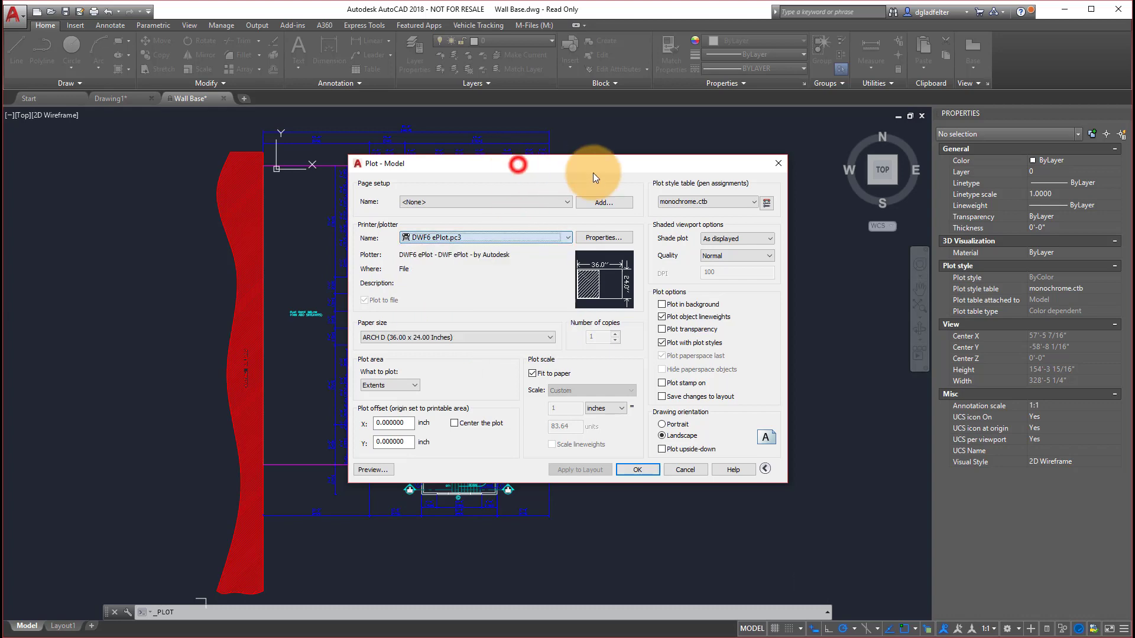
click(772, 168)
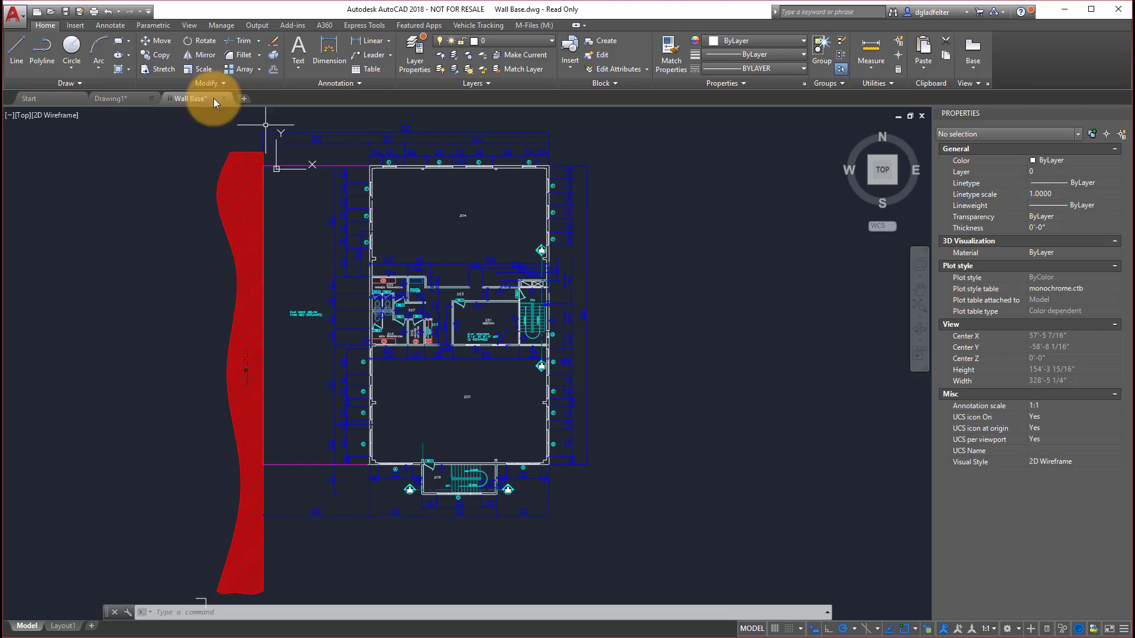
In the Options Files tab, expand Printer Support File Path and select Printer Configuration Search Path
click(15, 15)
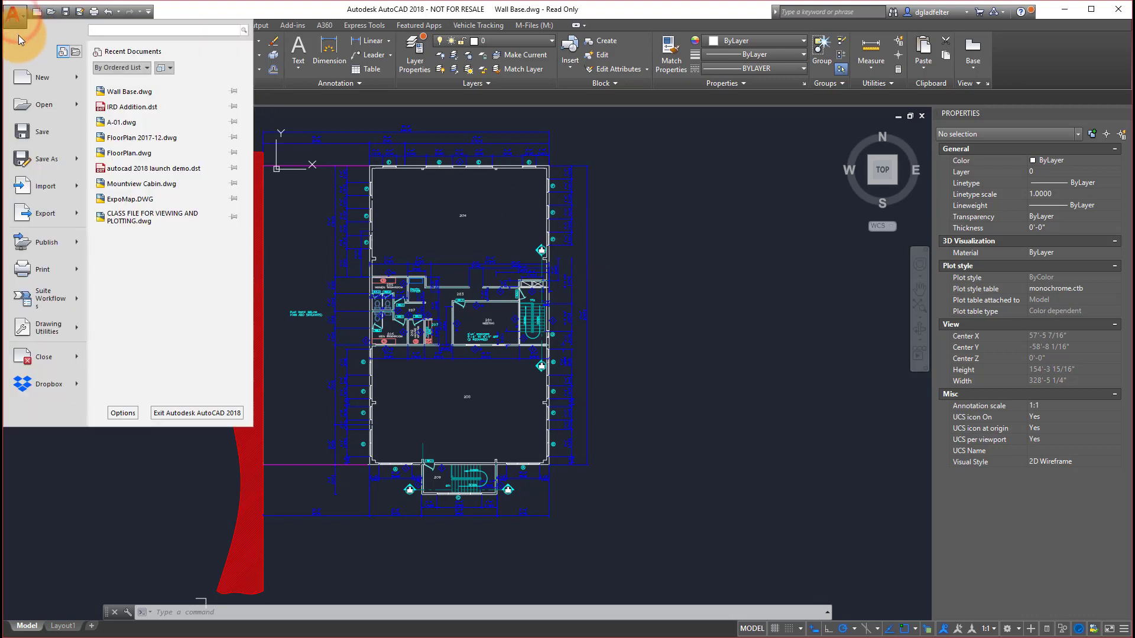
click(123, 413)
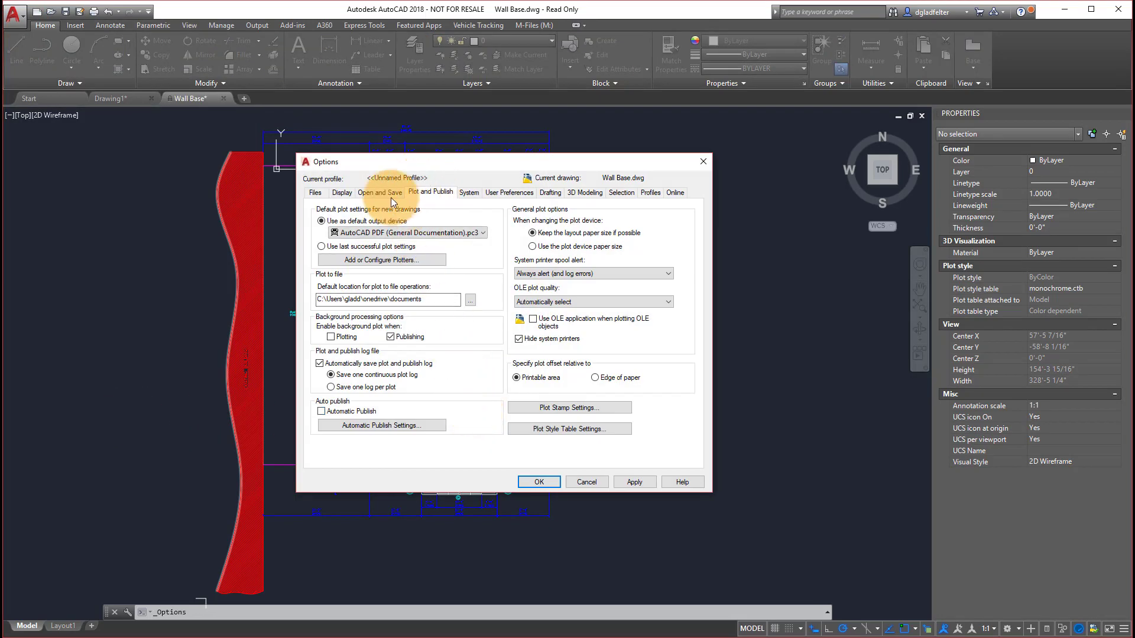
click(319, 194)
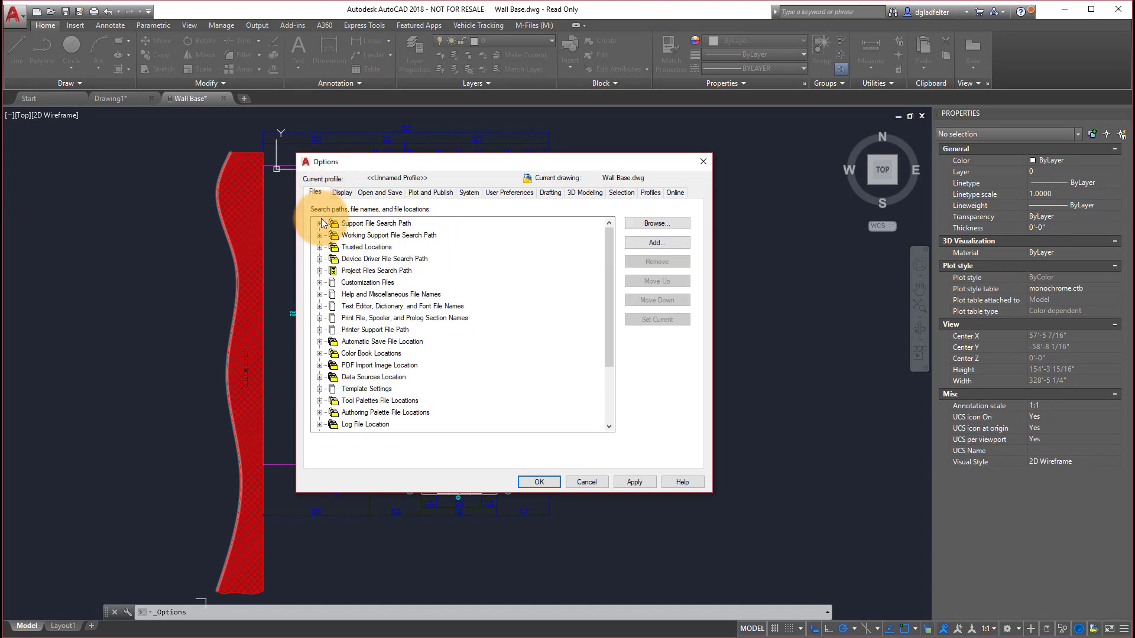
click(361, 331)
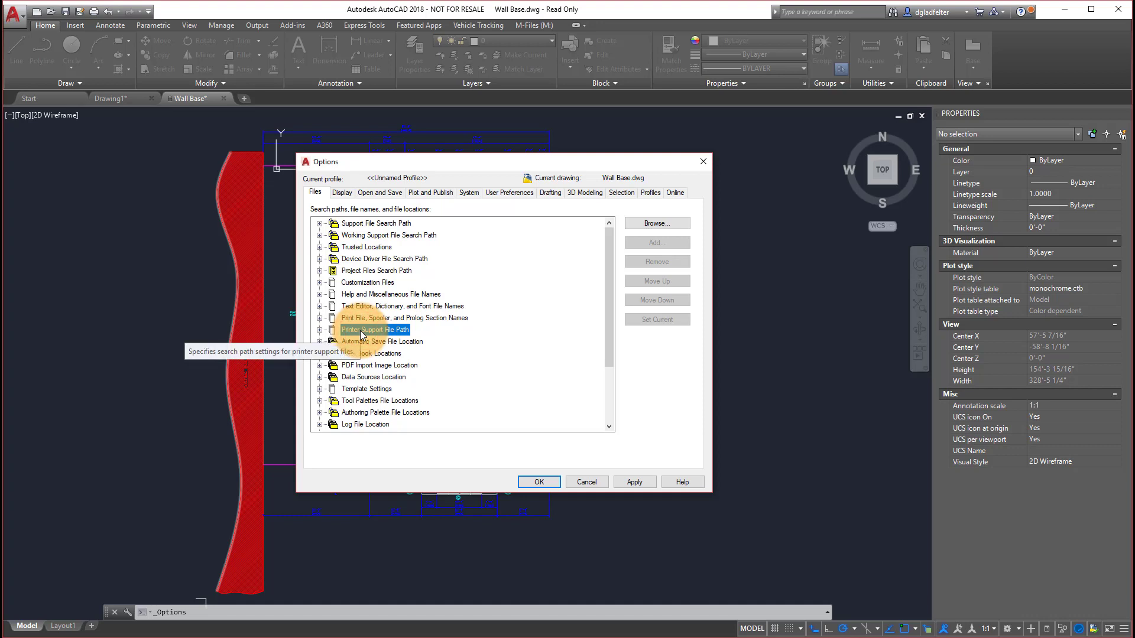
click(319, 330)
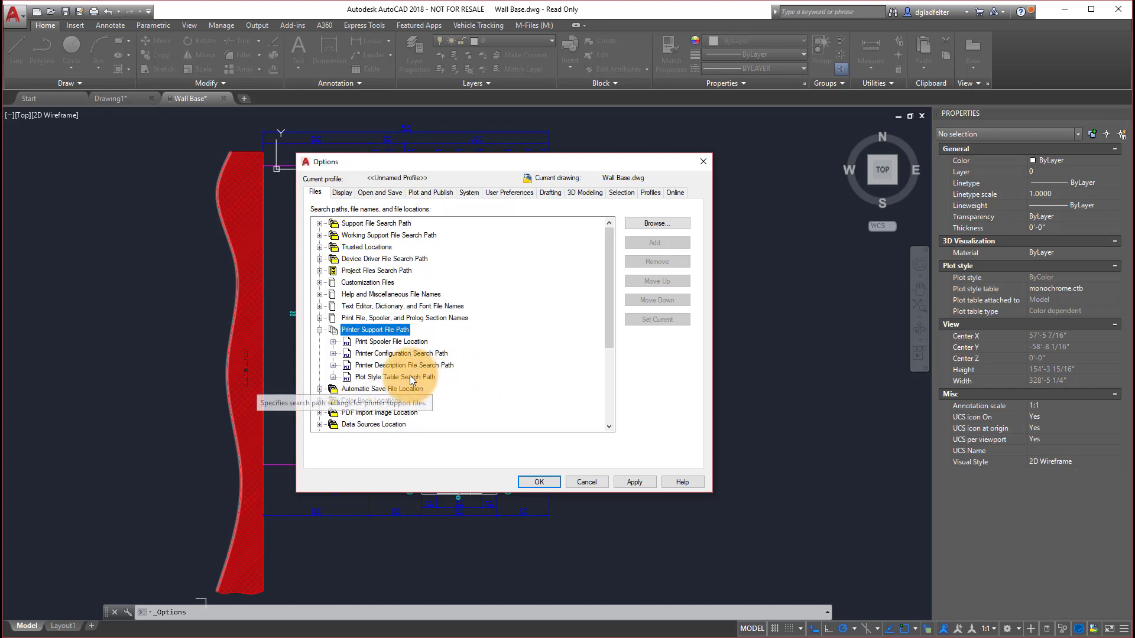
click(376, 354)
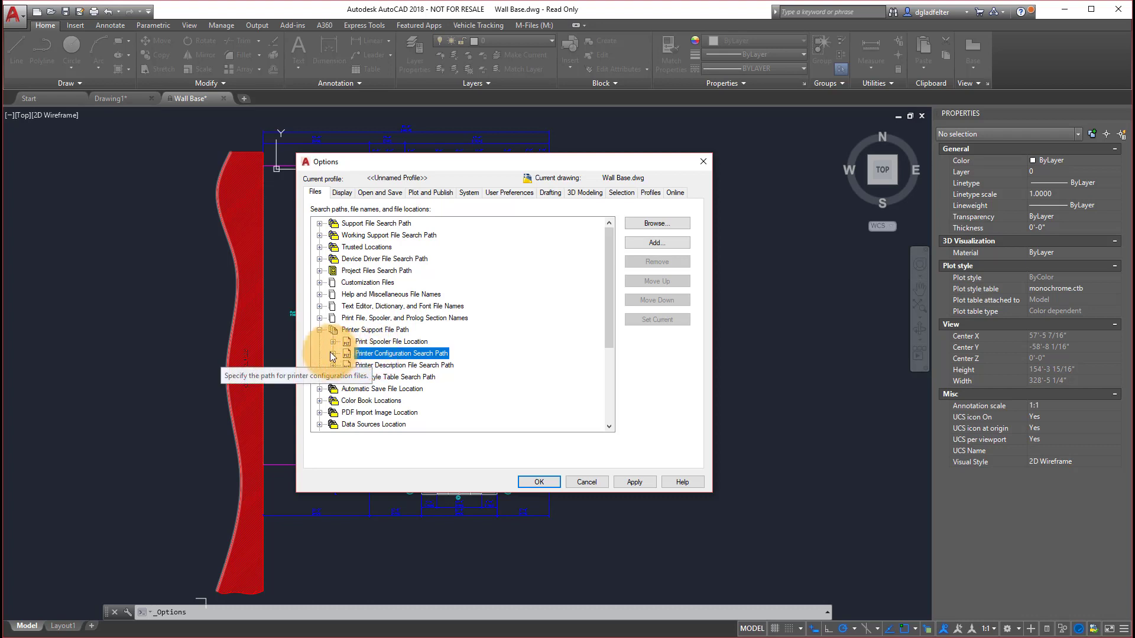
click(334, 354)
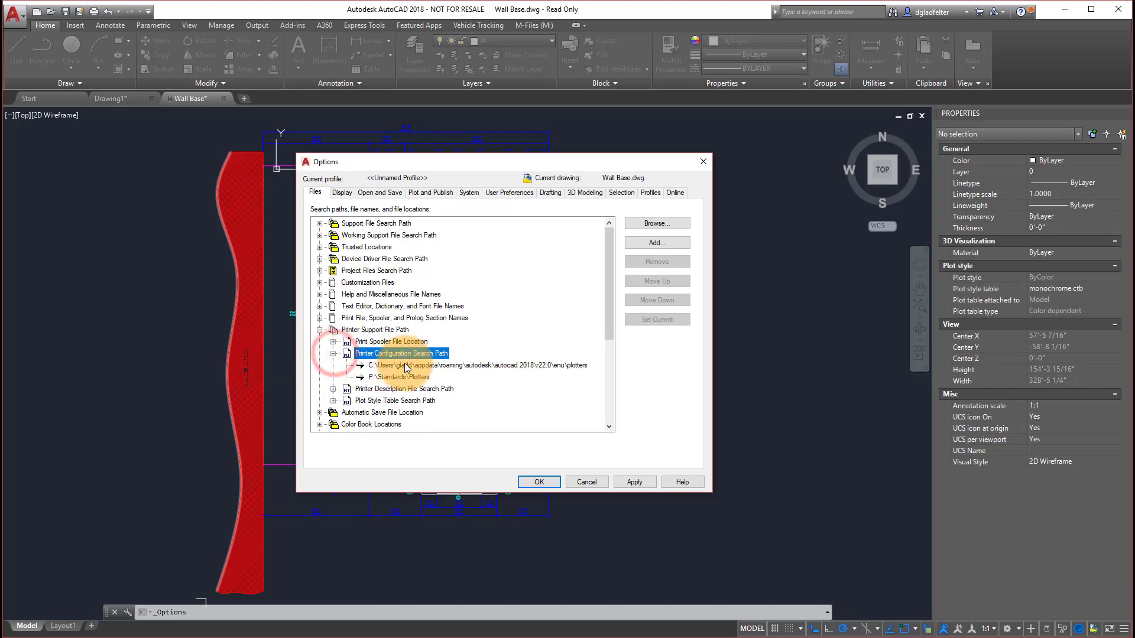
click(438, 367)
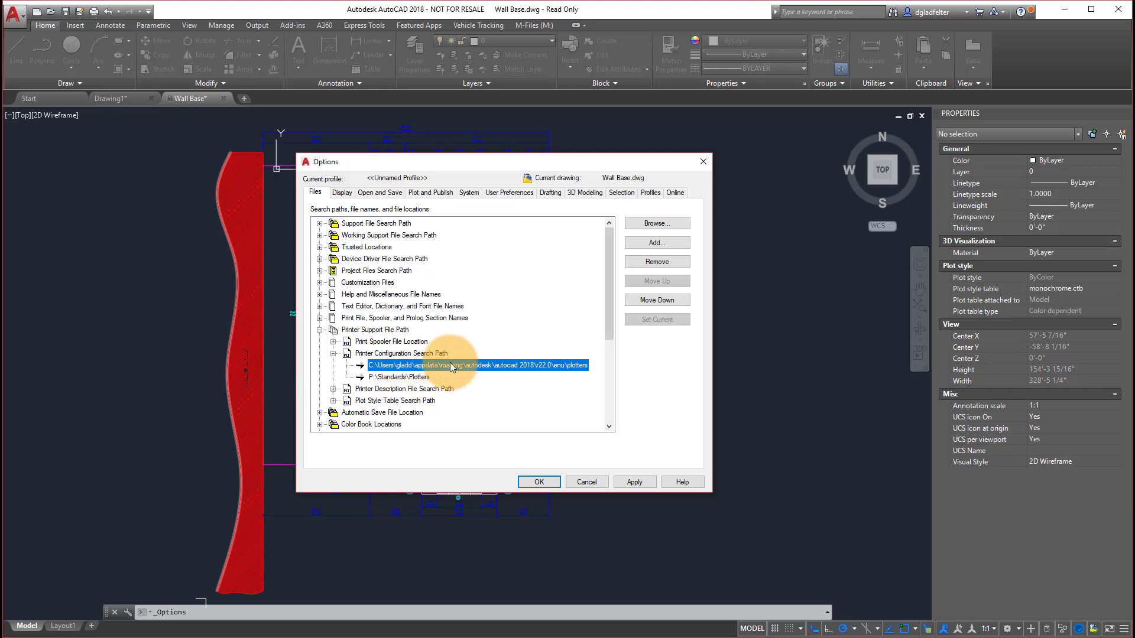
click(644, 243)
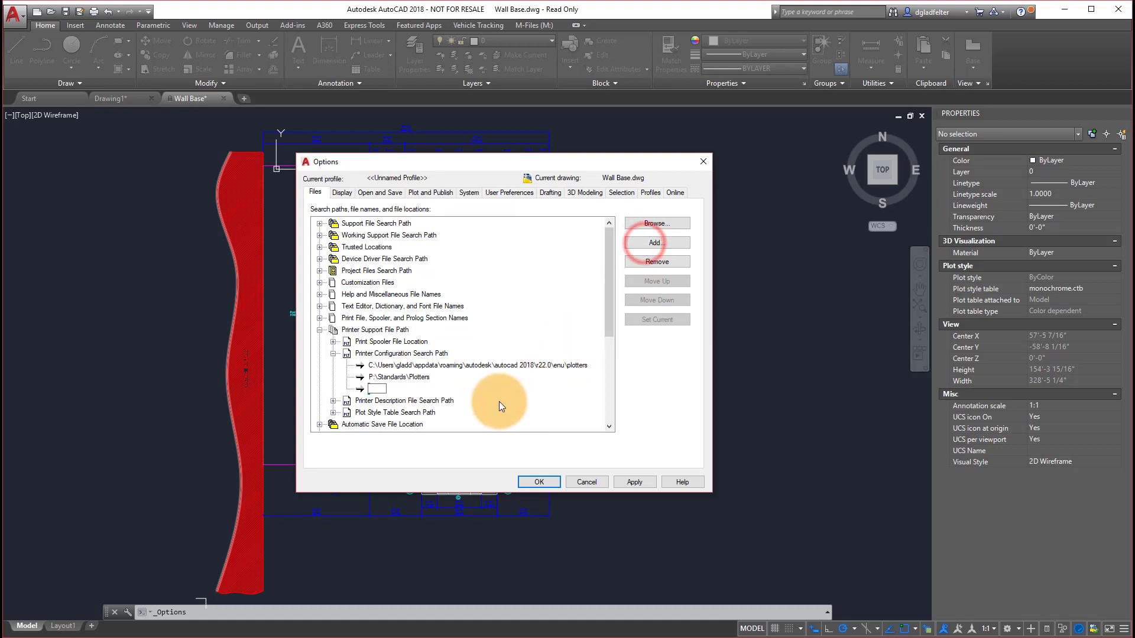
click(393, 377)
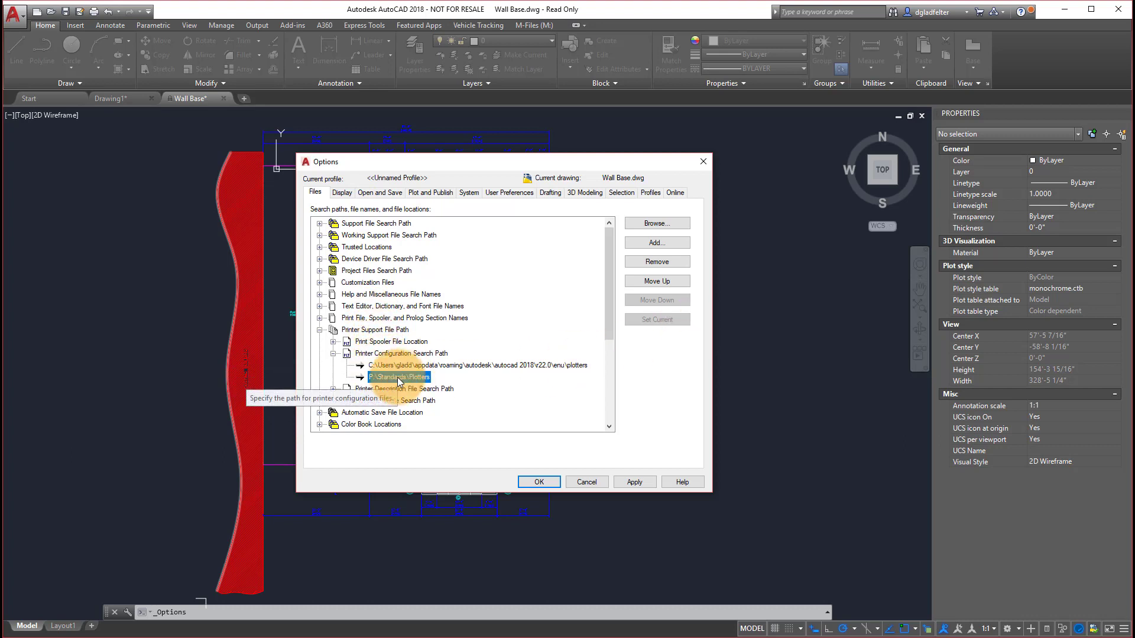
Move P:\Standards\Plotters up above the local plotters path and check the resulting order
click(665, 281)
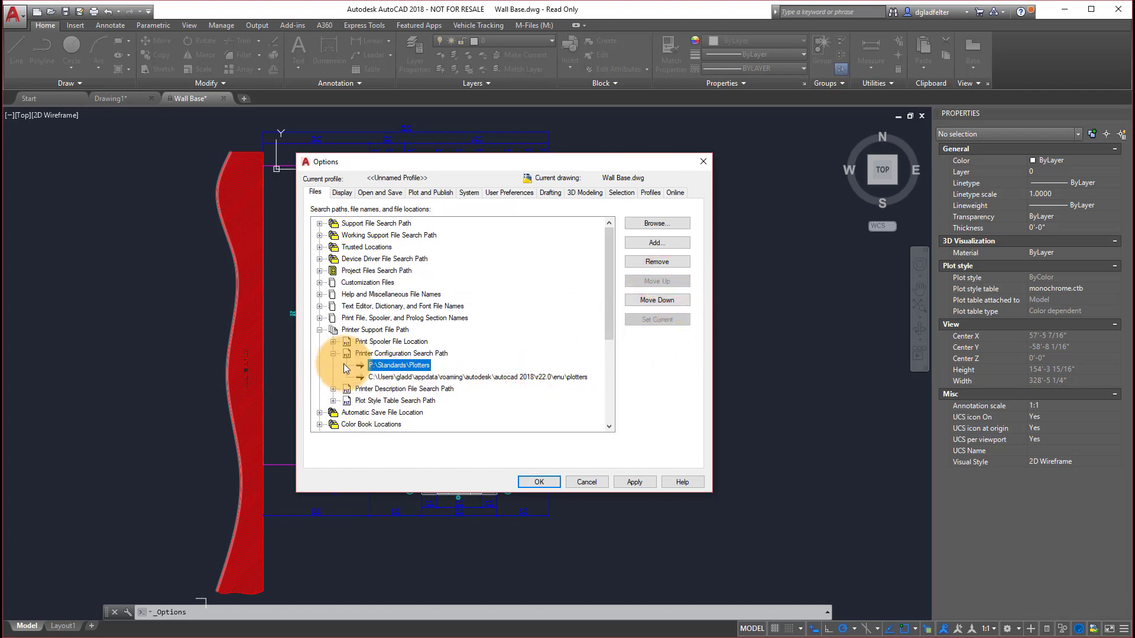
click(421, 377)
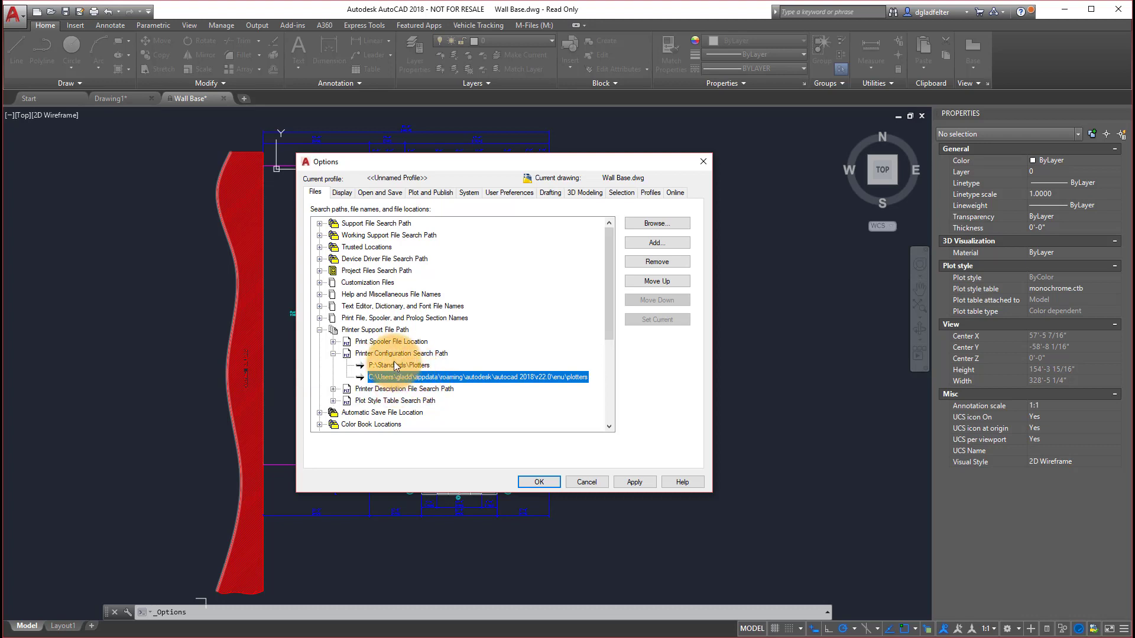
click(391, 366)
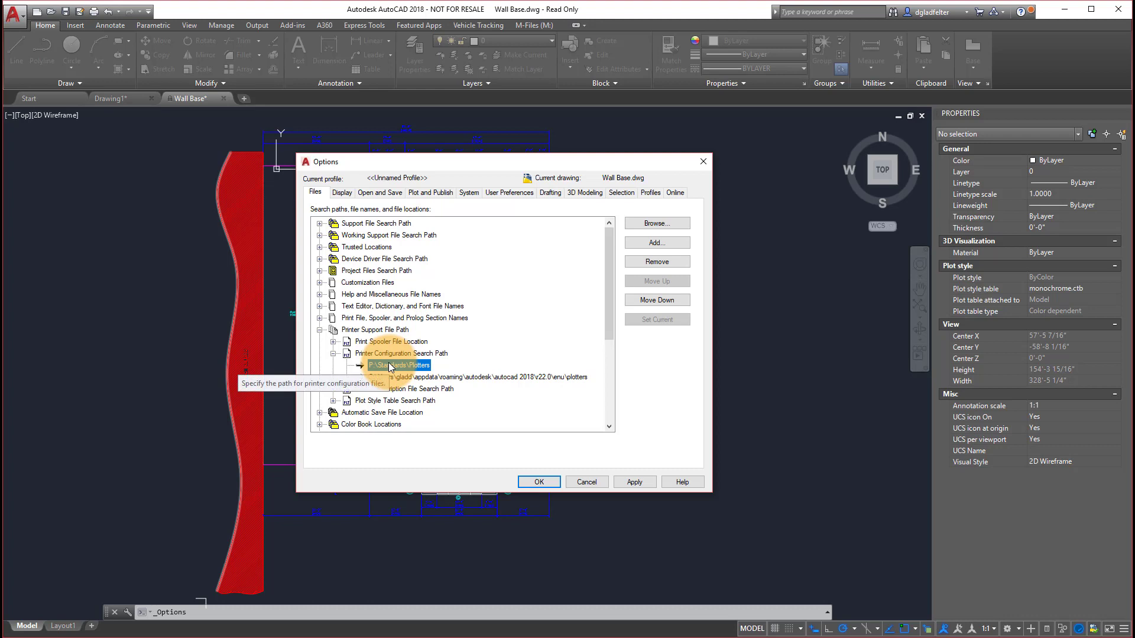
click(417, 378)
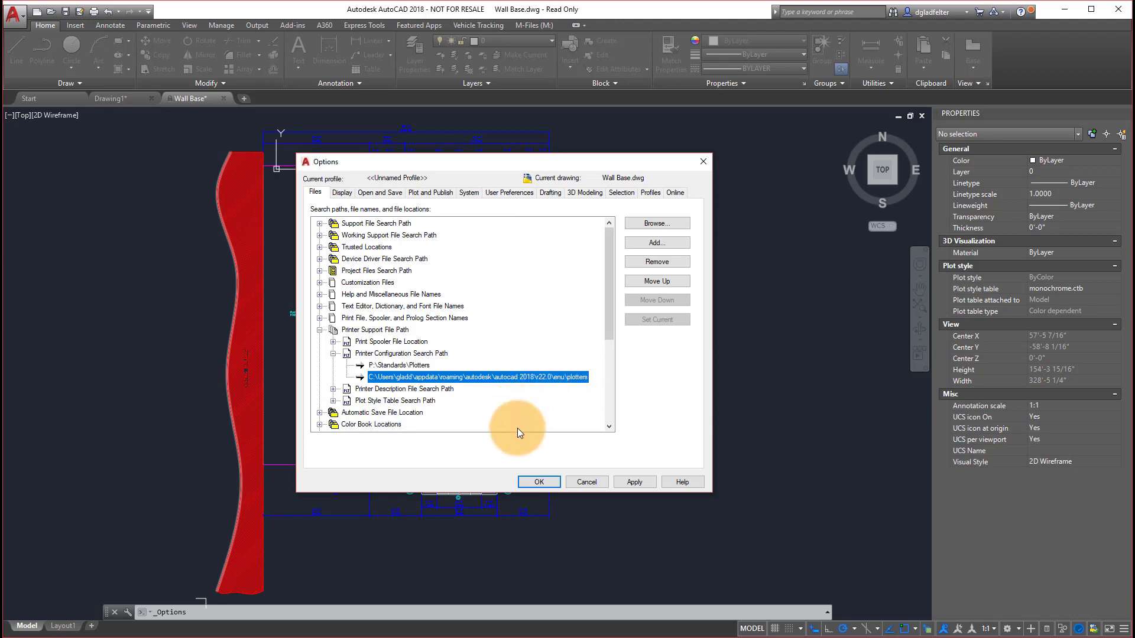
Close Options, then show the Plot printer list with only AutoCAD PDF, DWF6 and DWG To PDF plotters
click(539, 483)
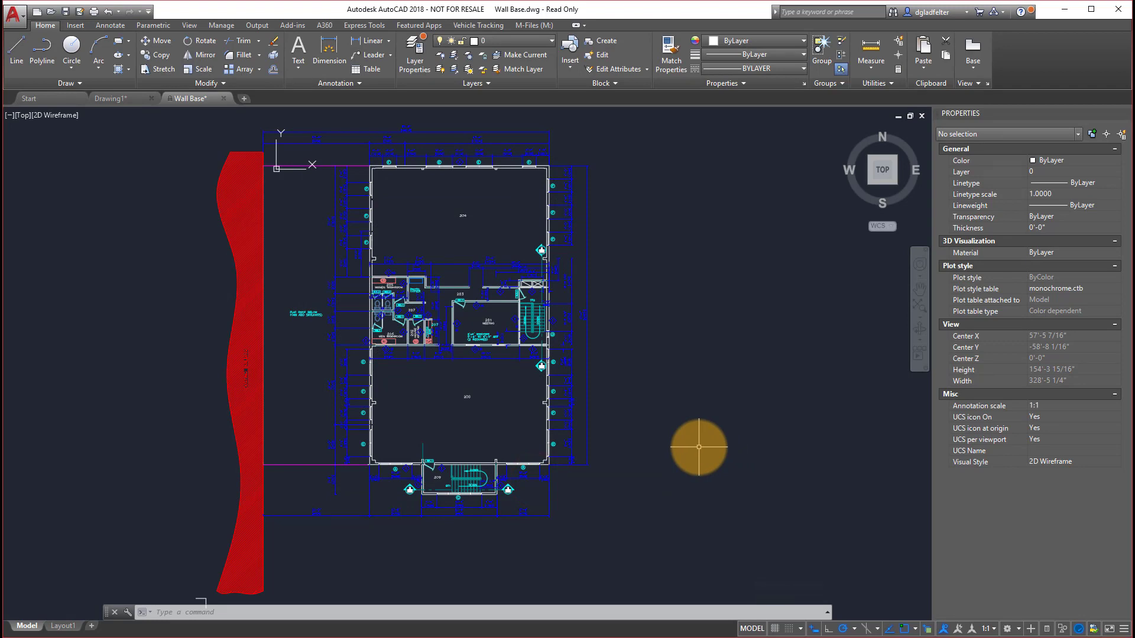
click(93, 13)
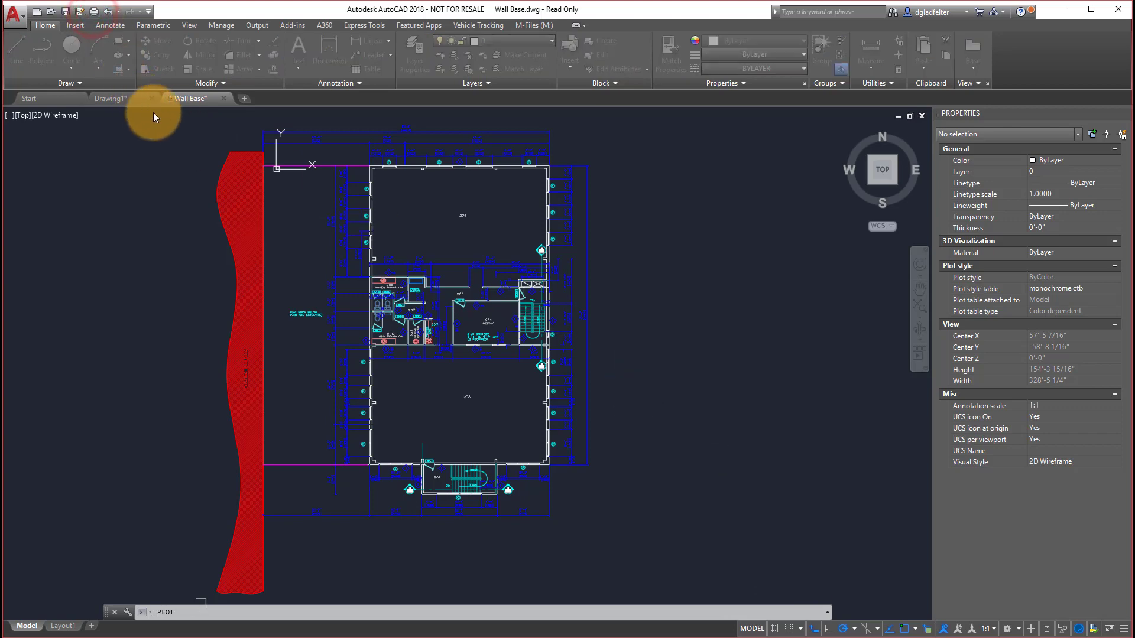
click(441, 238)
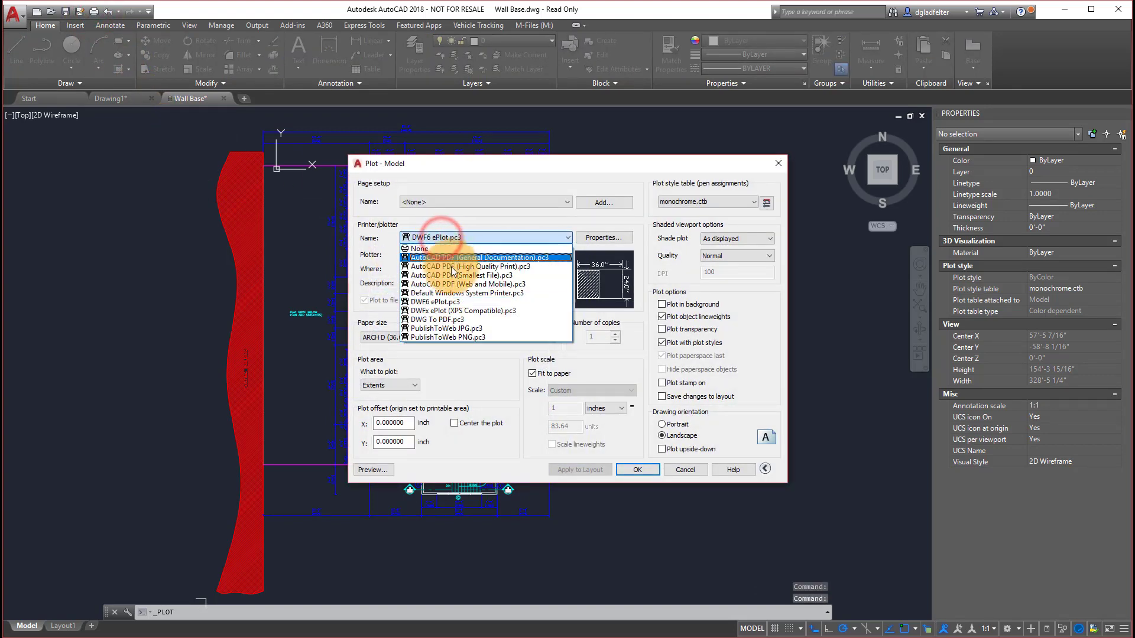